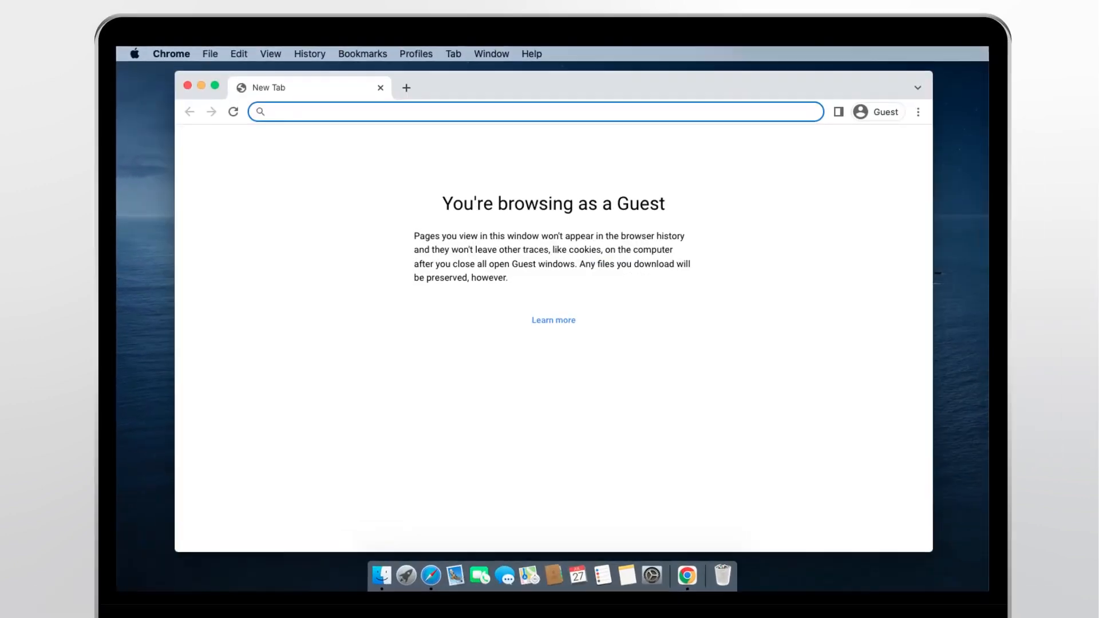
Go to sony.com/electronics/support and search the Cameras & Camcorders category for the model ILCE-7M3.
{"action": "type", "text": "sony.com/electronics/support"}
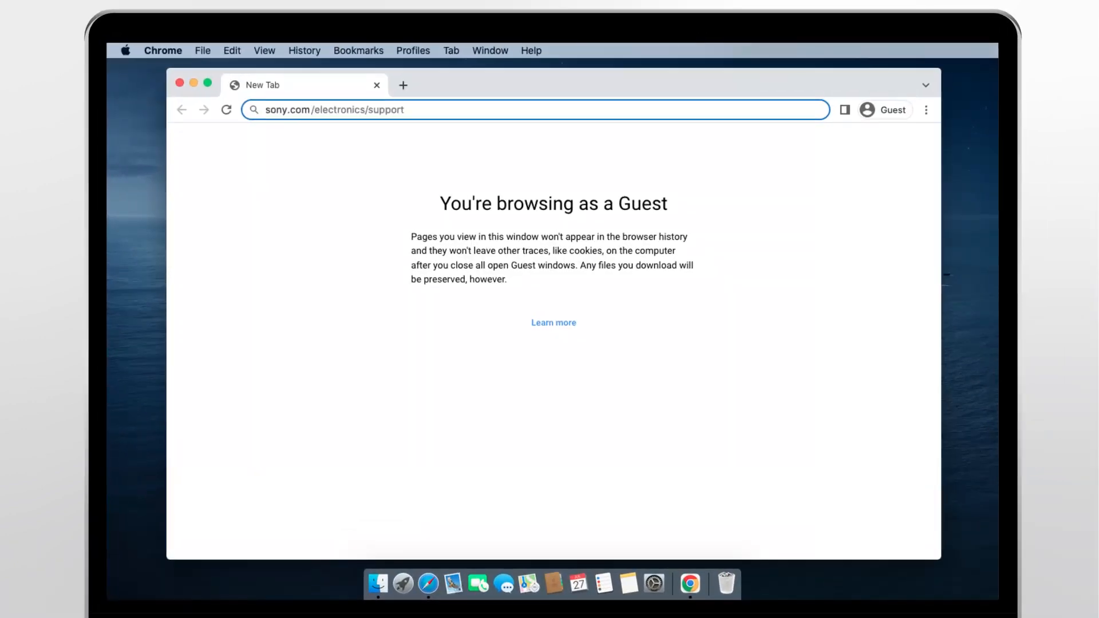
{"action": "key", "text": "Return"}
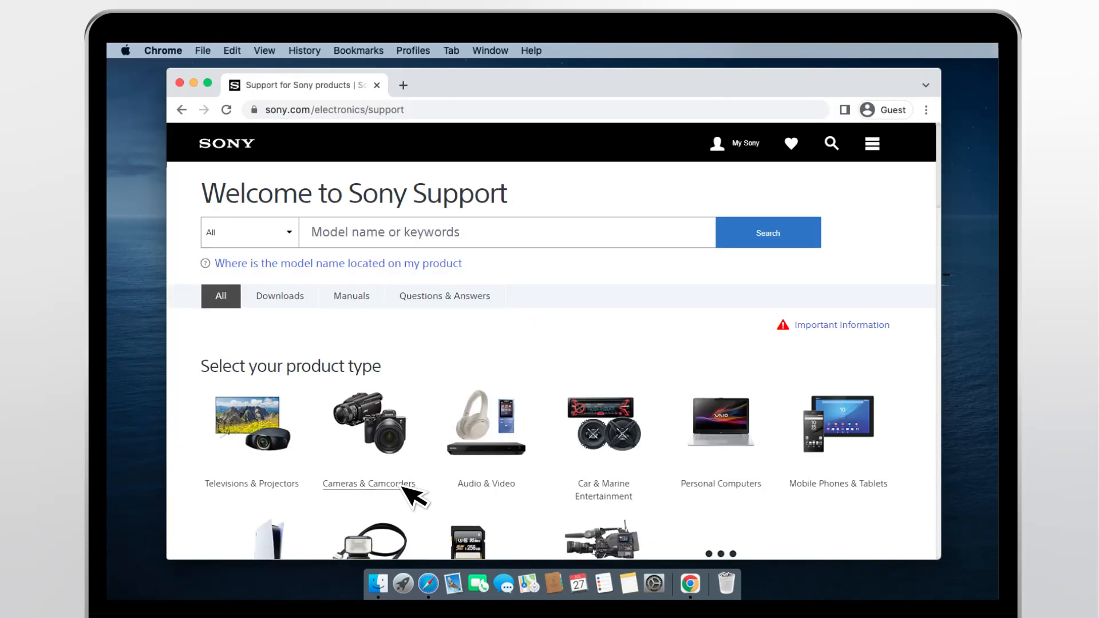
{"action": "left_click", "coordinate": [431, 486]}
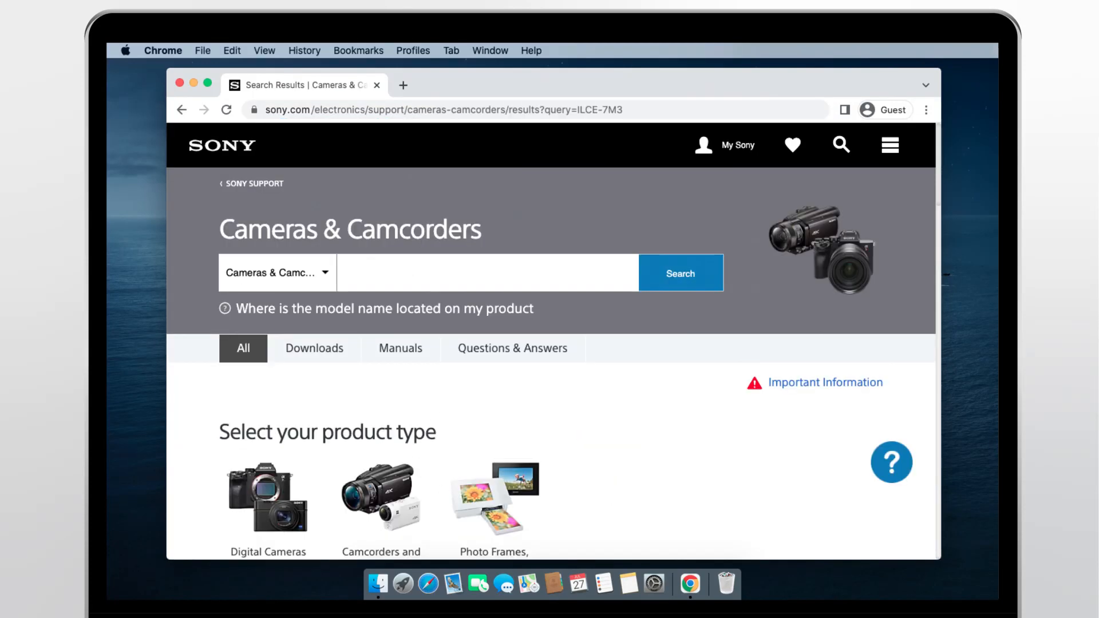
{"action": "type", "text": "ILCE-7M3"}
{"action": "left_click", "coordinate": [710, 281]}
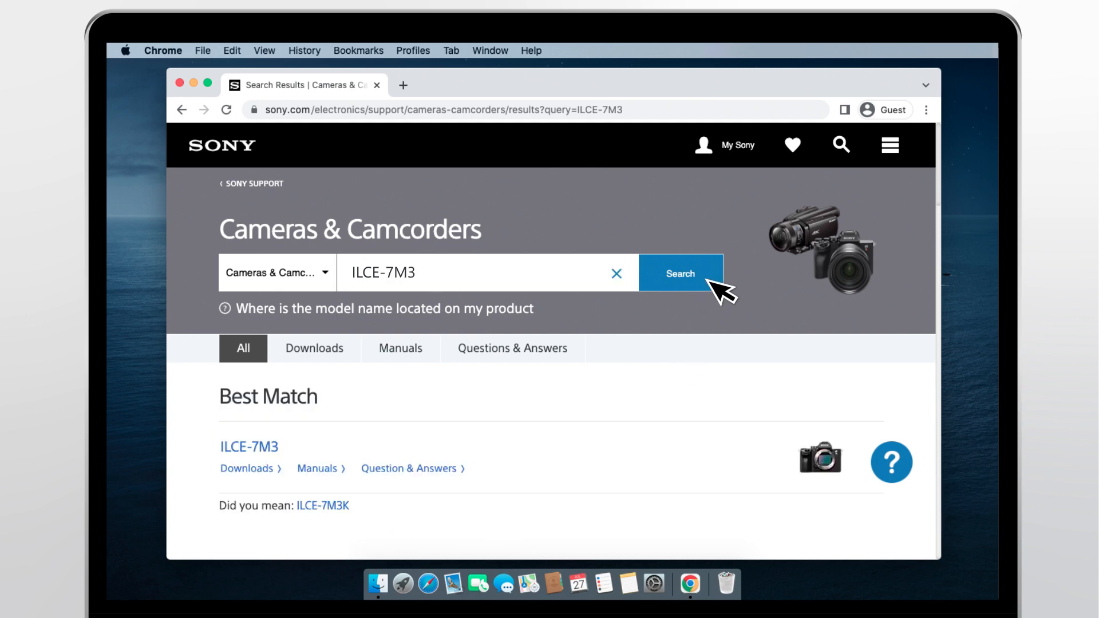
Open the ILCE-7M3 downloads and go to the page for Firmware Update Ver. 4.01 (Mac).
{"action": "left_click", "coordinate": [252, 470]}
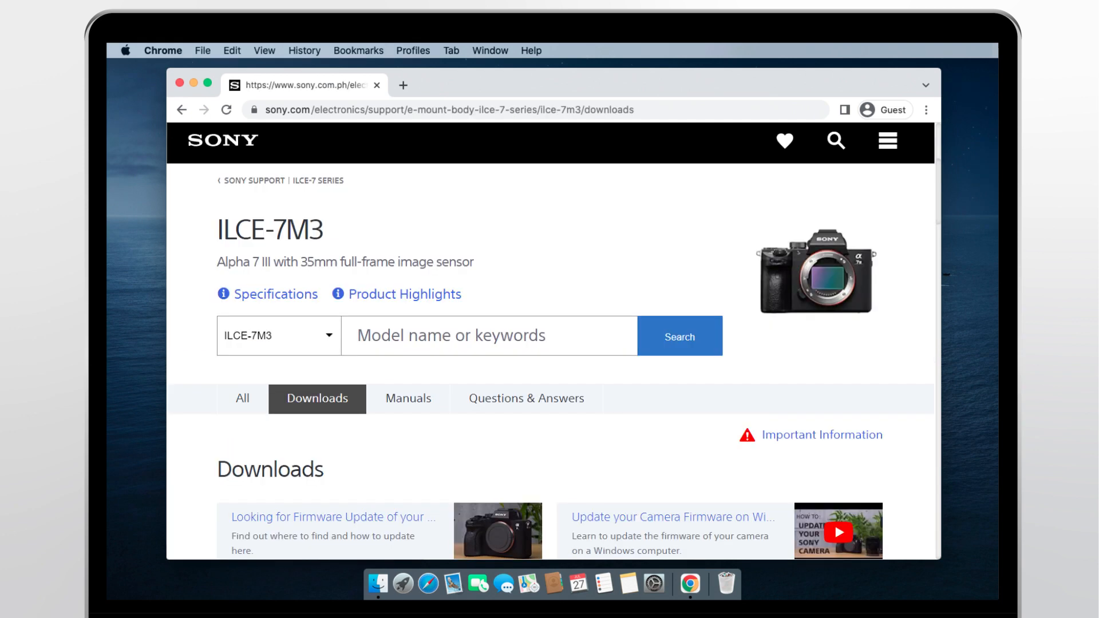
{"action": "scroll", "coordinate": [552, 341], "scroll_direction": "down", "scroll_amount": 6}
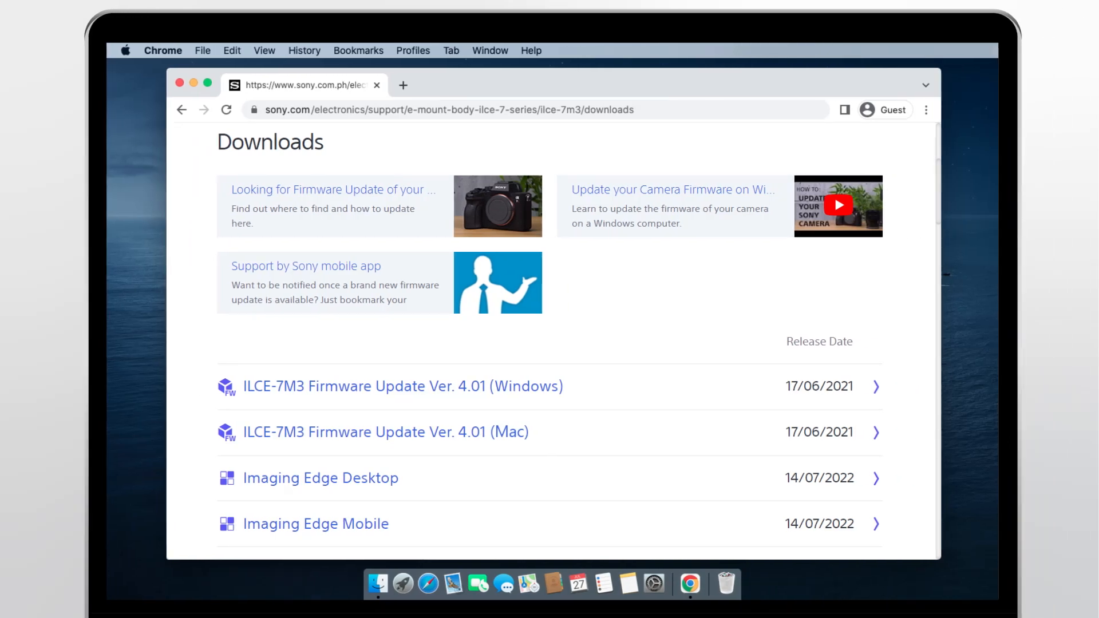
{"action": "left_click", "coordinate": [469, 438]}
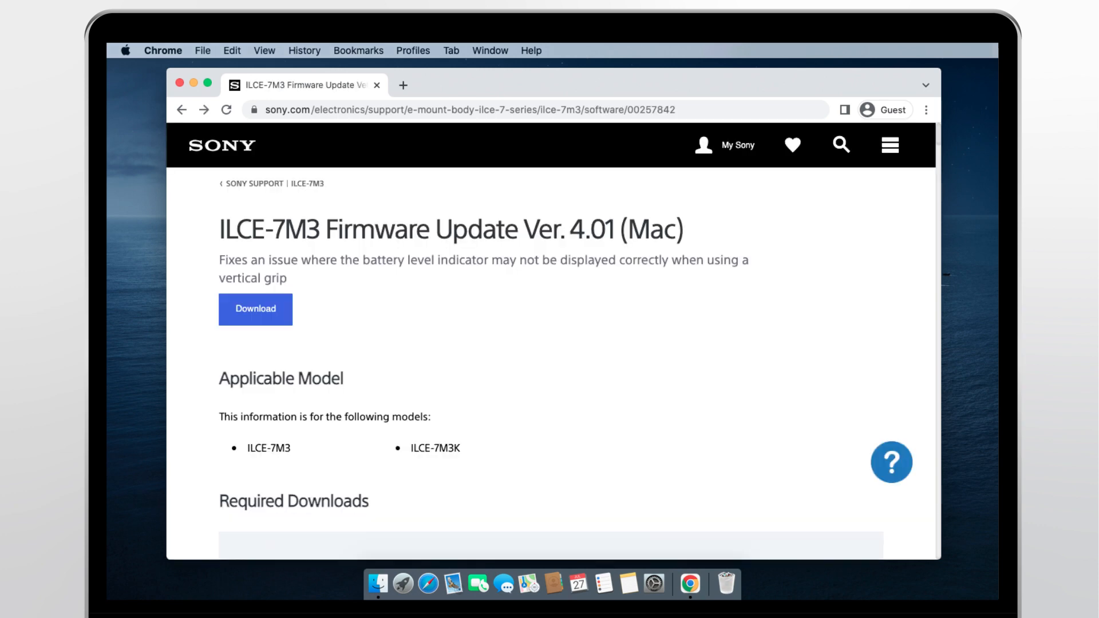
Download the Mac firmware update, going through the entire EULA, and save Update_ILCE7M3V401 to the Desktop.
{"action": "left_click", "coordinate": [286, 315]}
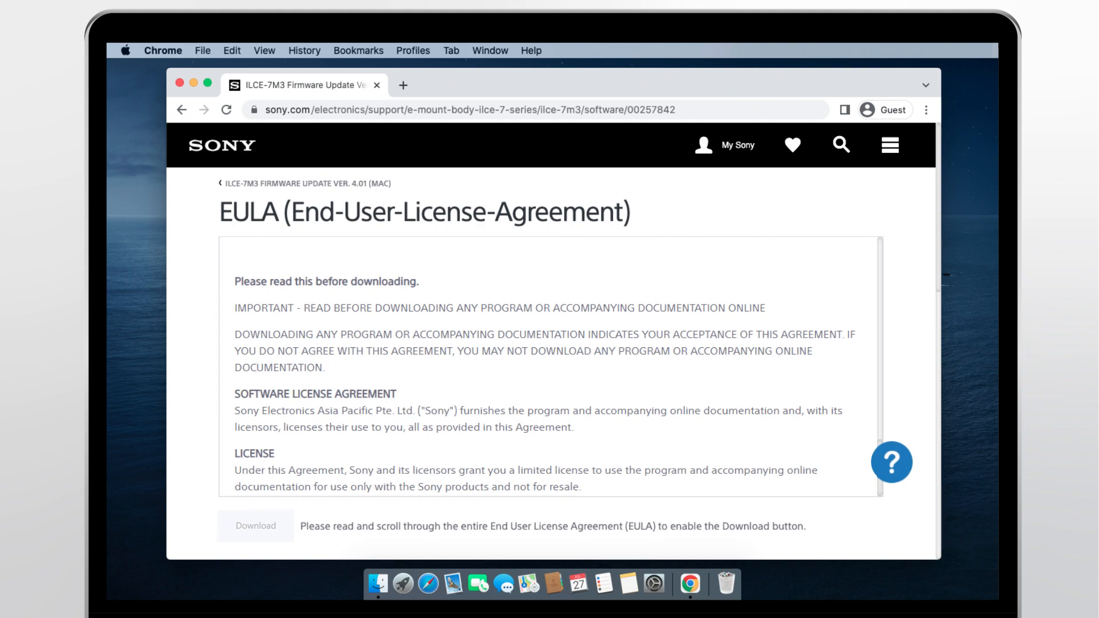
{"action": "scroll", "coordinate": [484, 430], "scroll_direction": "down", "scroll_amount": 20}
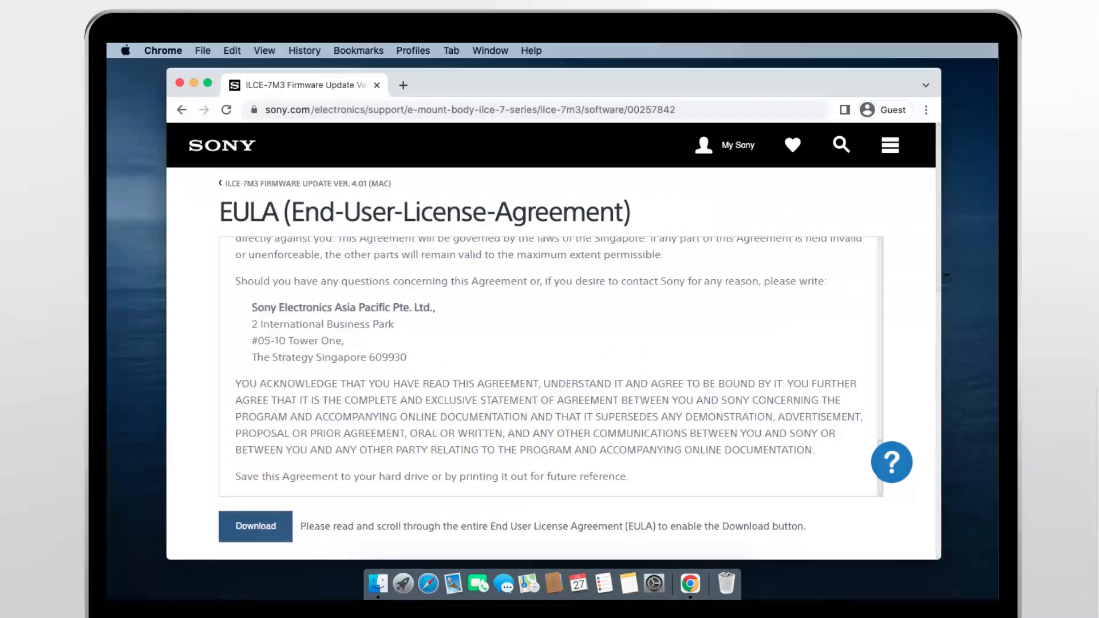
{"action": "left_click", "coordinate": [283, 527]}
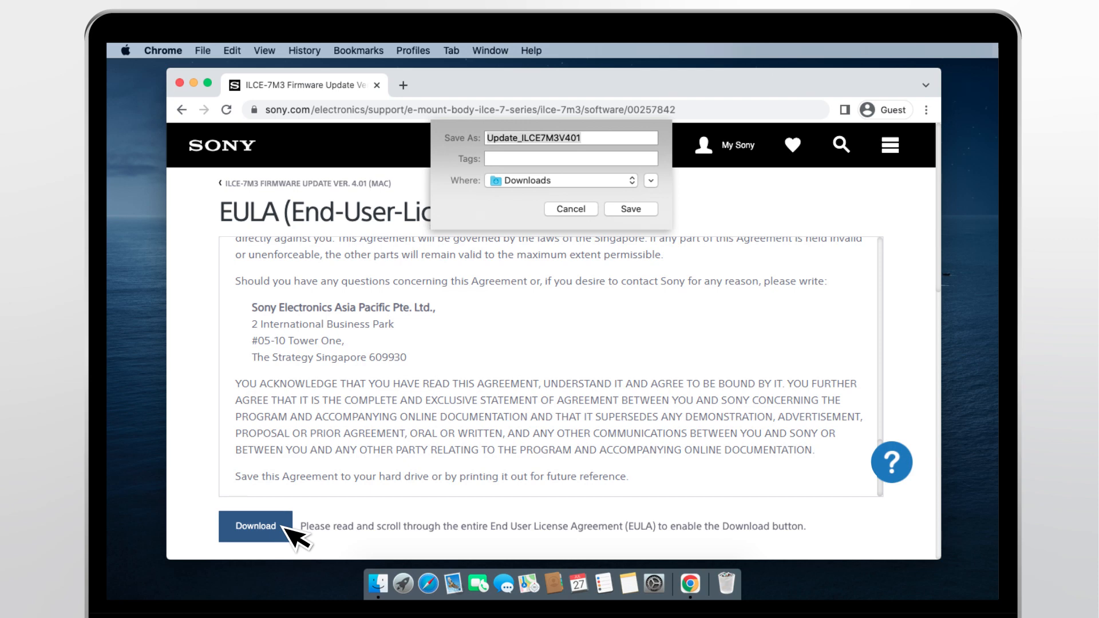
{"action": "left_click", "coordinate": [632, 181]}
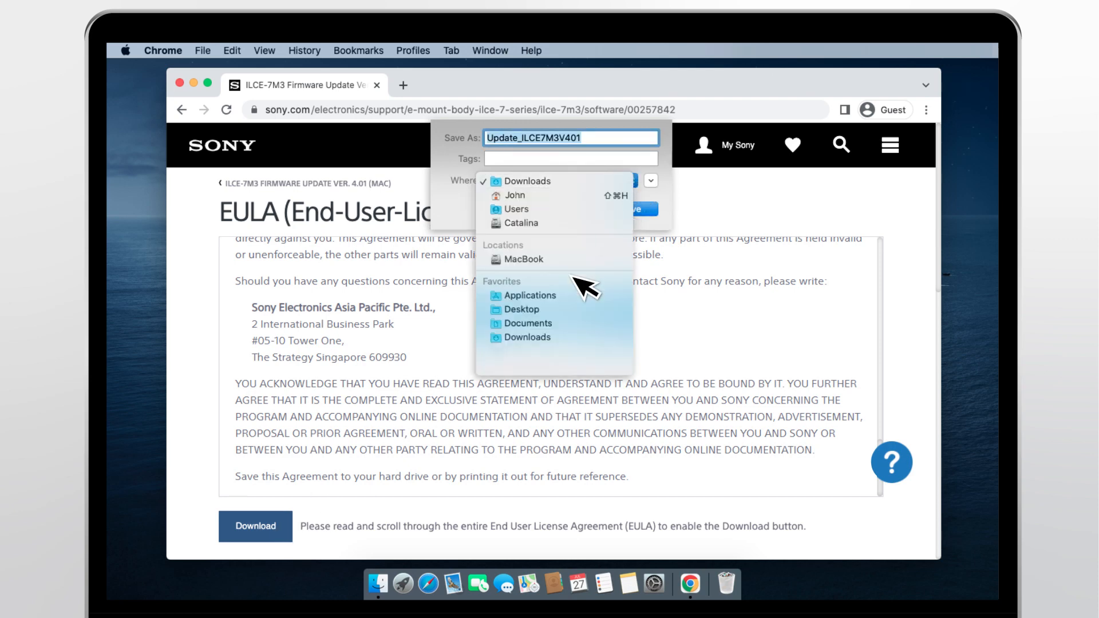
{"action": "left_click", "coordinate": [549, 309]}
{"action": "key", "text": "Return"}
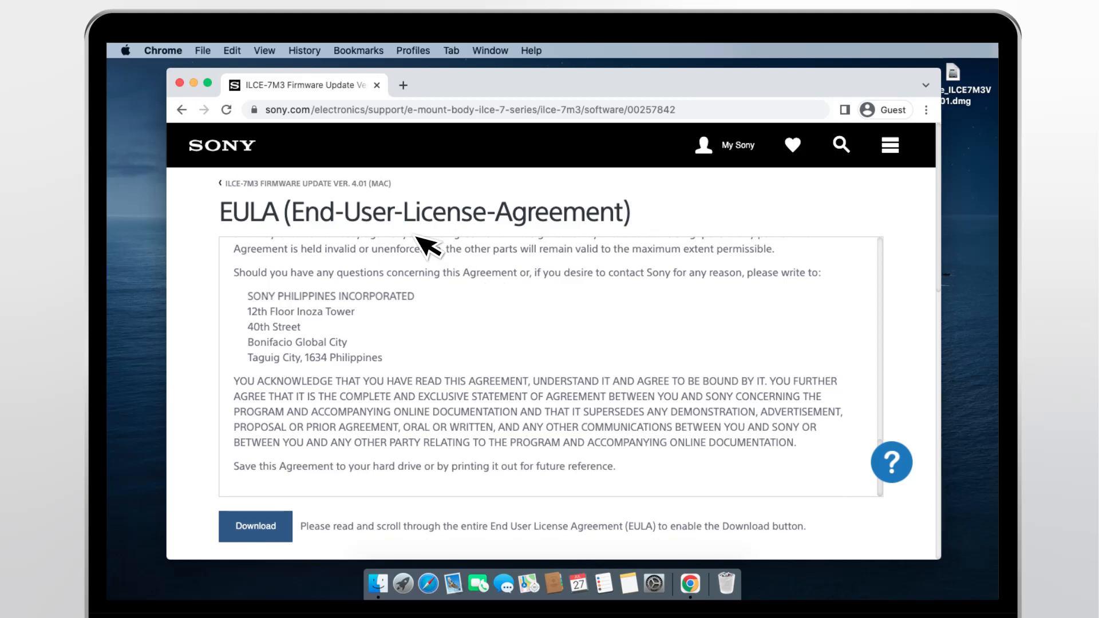
Return to the firmware page and download the Sony Camera Driver for Mac computers with an Intel processor to the Desktop.
{"action": "left_click", "coordinate": [181, 109]}
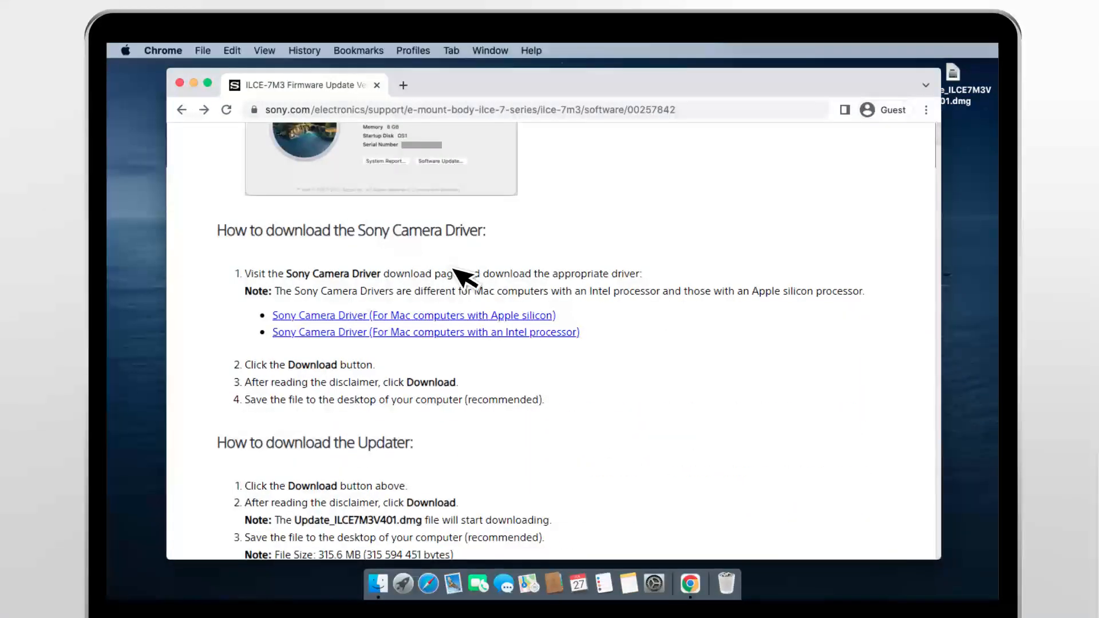
{"action": "left_click", "coordinate": [560, 332]}
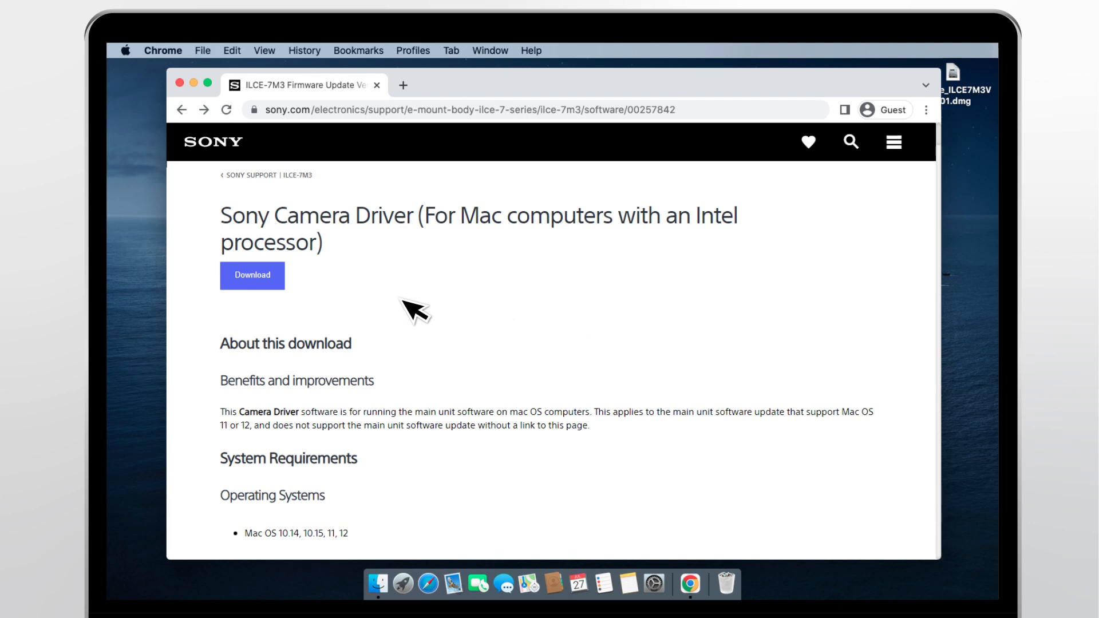
{"action": "left_click", "coordinate": [262, 272]}
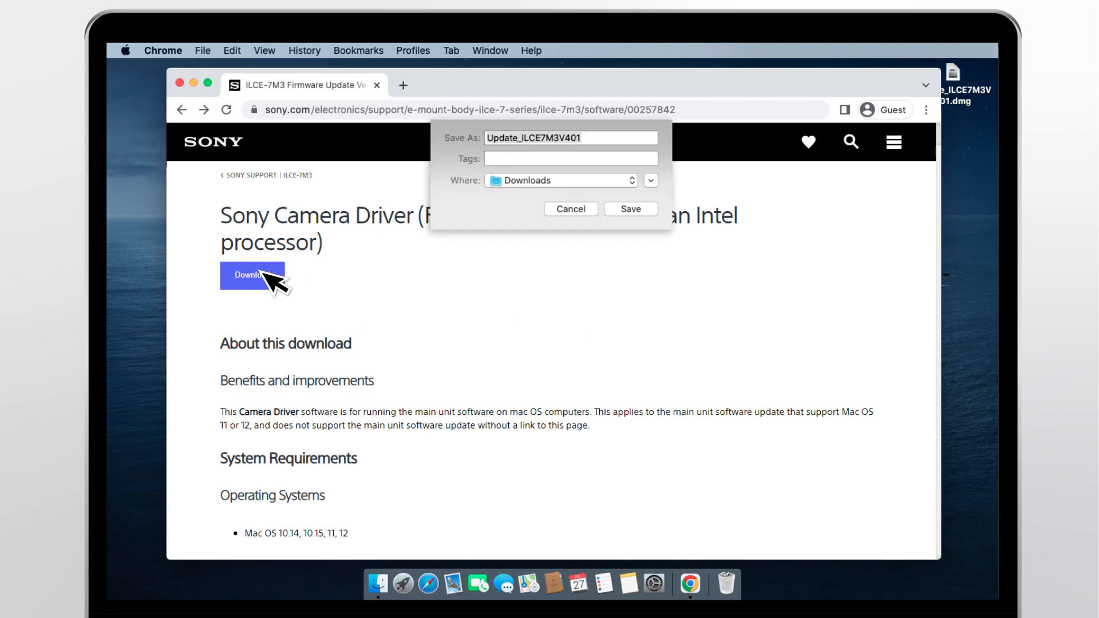
{"action": "left_click", "coordinate": [632, 181]}
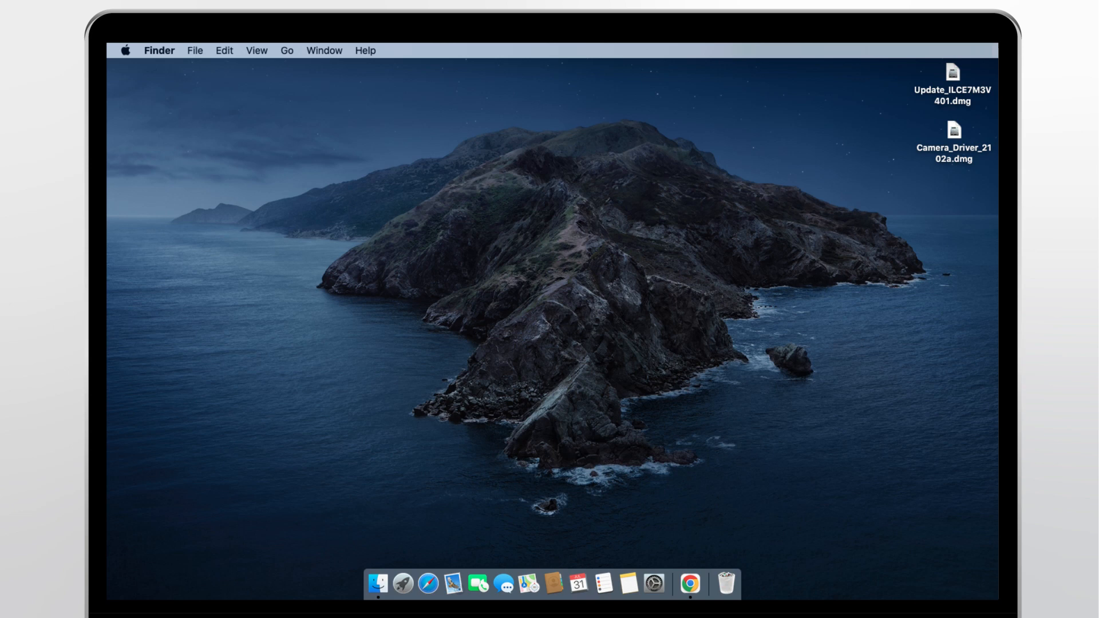
Open Camera_Driver_2102a.dmg from the desktop and launch the SonyCameraDriver.pkg installer.
{"action": "double_click", "coordinate": [952, 145]}
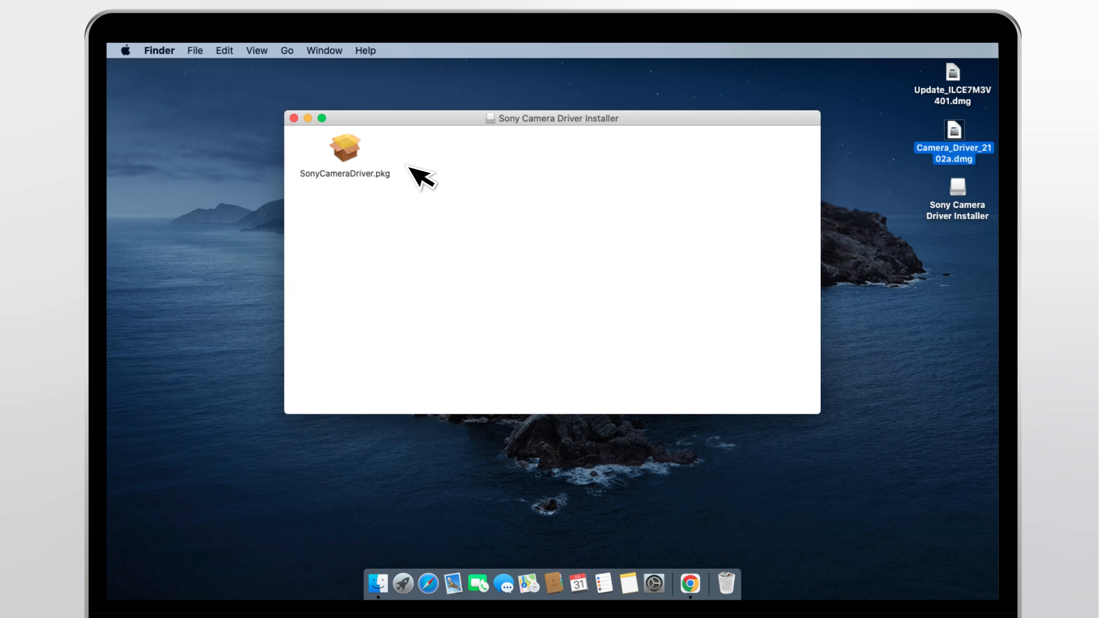
{"action": "left_click", "coordinate": [352, 168]}
{"action": "double_click", "coordinate": [353, 171]}
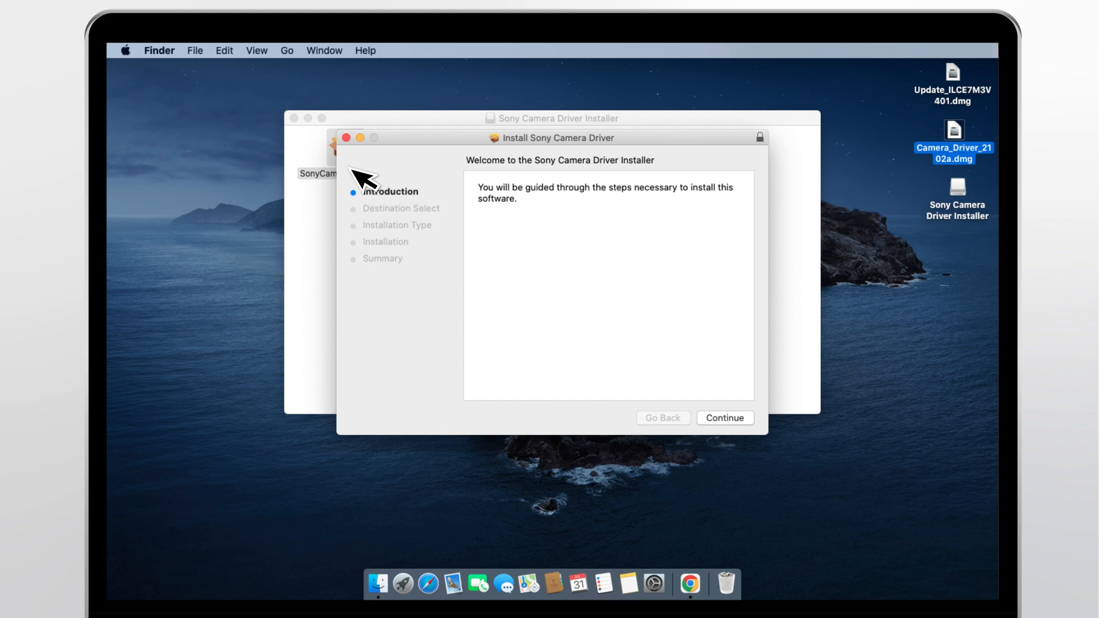
Start the standard installation of the Sony Camera Driver on the Catalina disk and authorize it with the account password.
{"action": "left_click", "coordinate": [751, 419]}
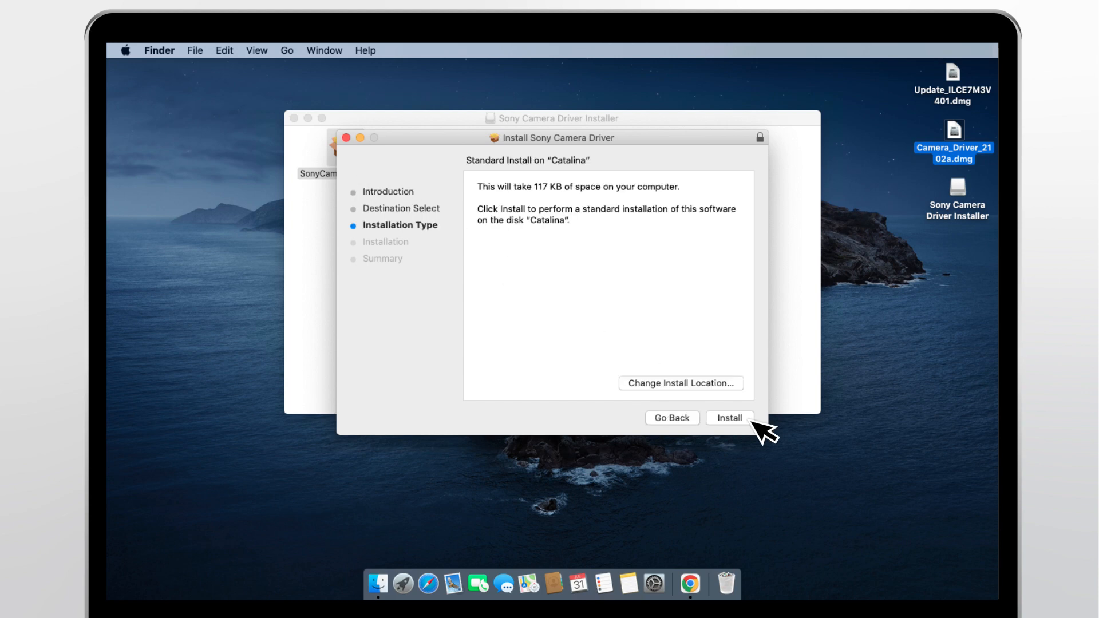
{"action": "left_click", "coordinate": [752, 419]}
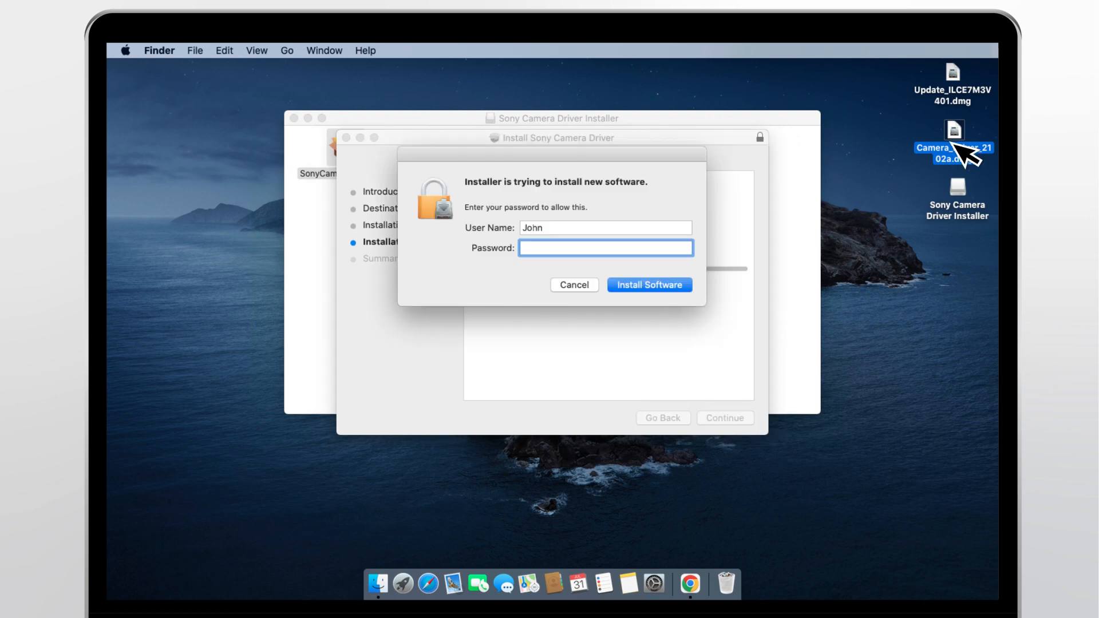
{"action": "type", "text": "••••••••"}
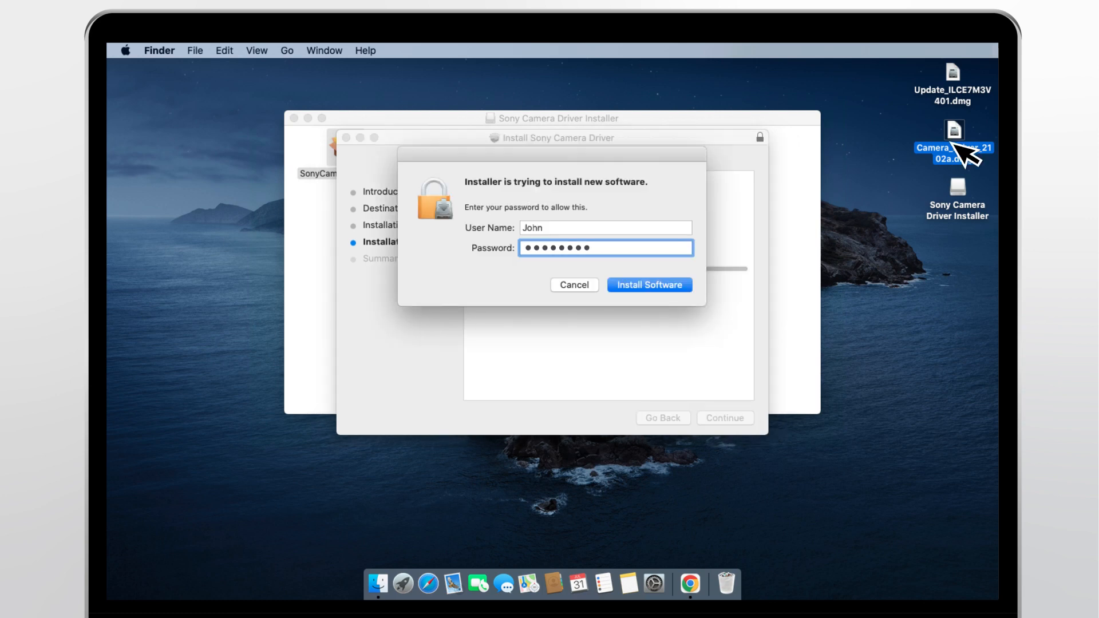
{"action": "left_click", "coordinate": [659, 286]}
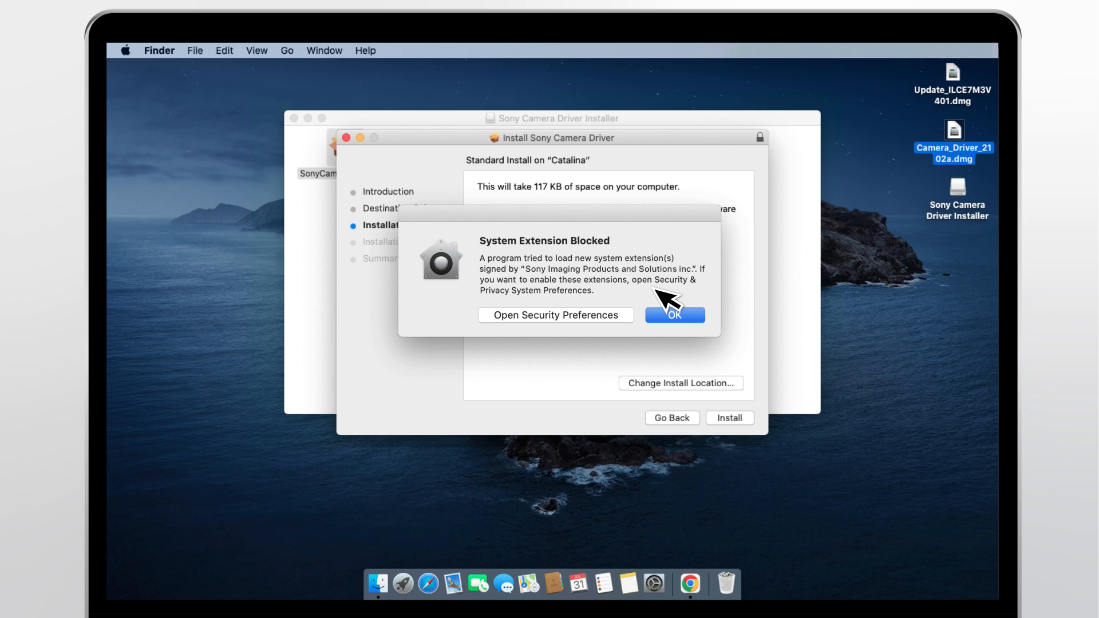
Unlock the Security & Privacy preferences with the account password and allow the blocked system software from Sony Imaging Products & Solutions Inc.
{"action": "left_click", "coordinate": [591, 315]}
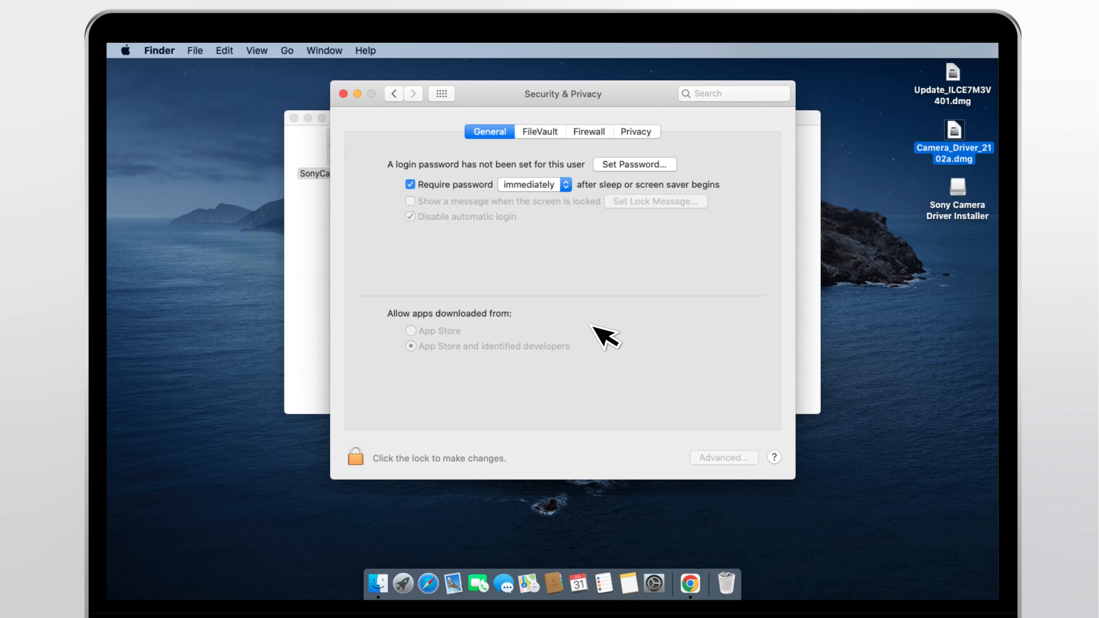
{"action": "left_click", "coordinate": [356, 457]}
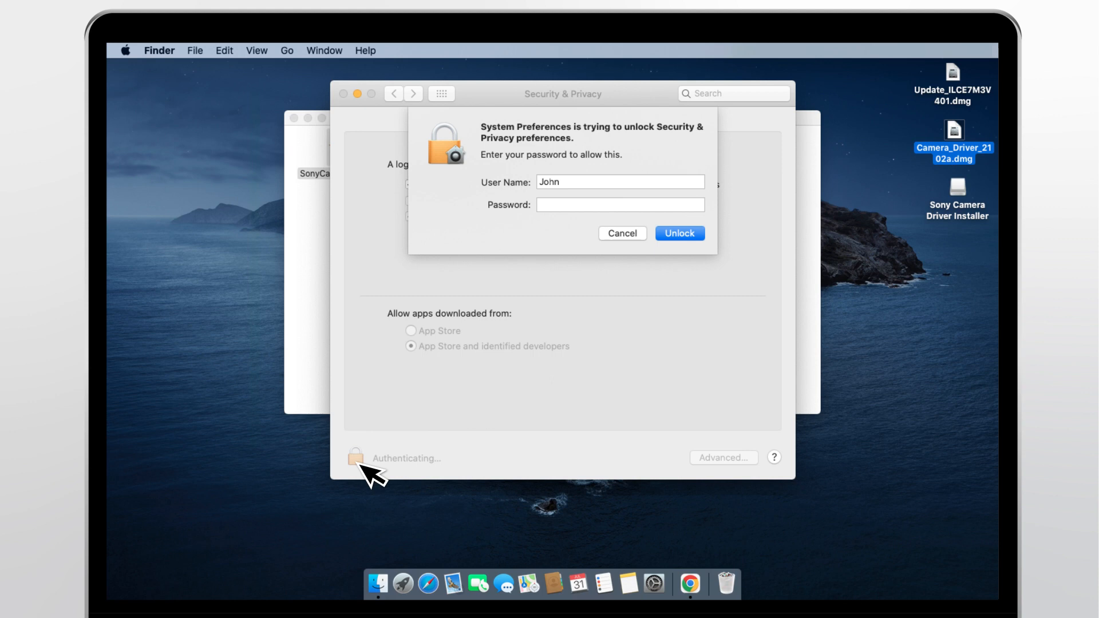
{"action": "type", "text": "••••••••"}
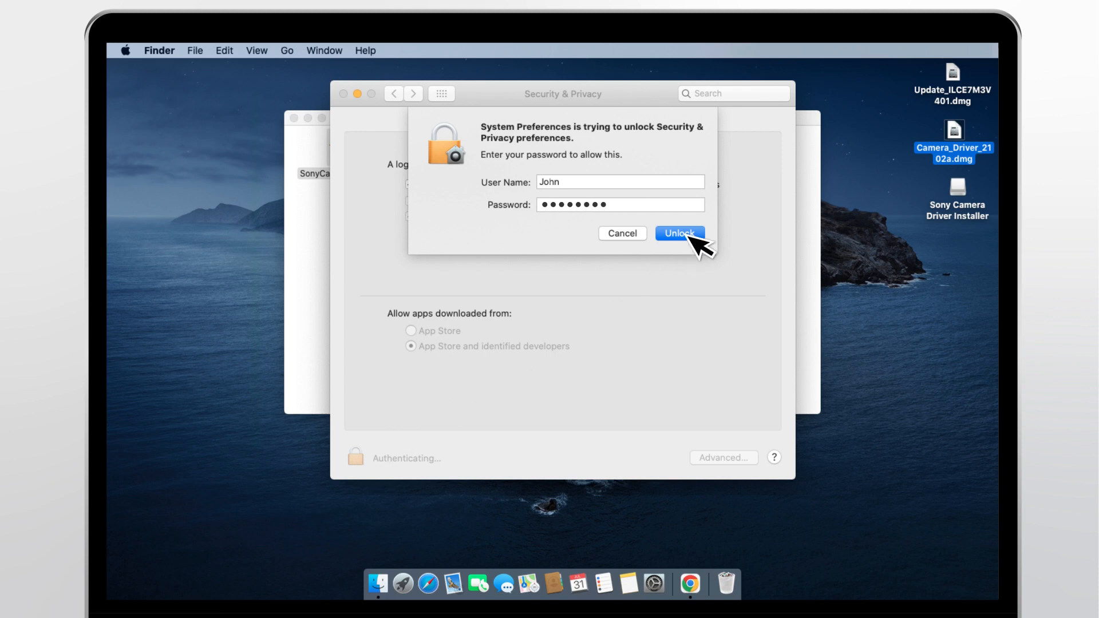
{"action": "left_click", "coordinate": [688, 234]}
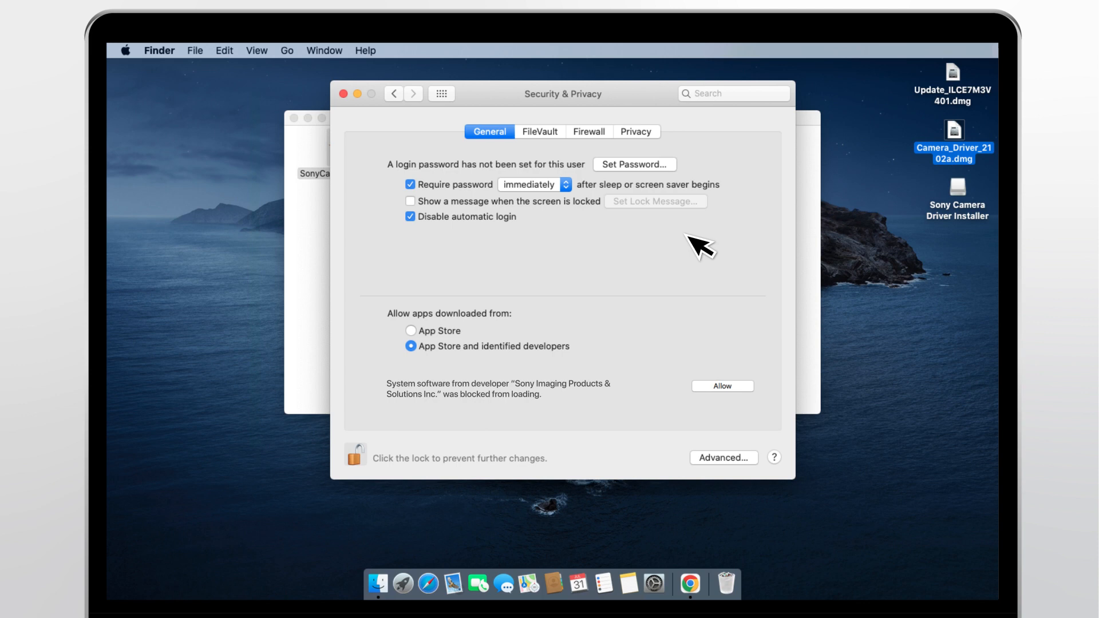
{"action": "left_click", "coordinate": [741, 386]}
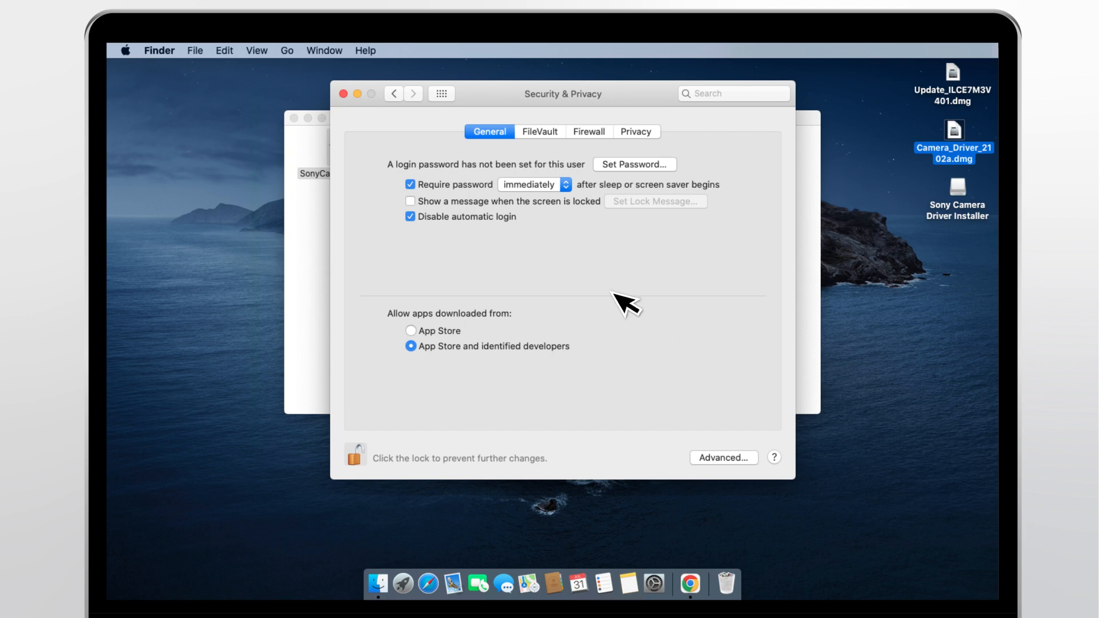
Close the Security & Privacy preferences and the Sony Camera Driver installer.
{"action": "left_click", "coordinate": [344, 94]}
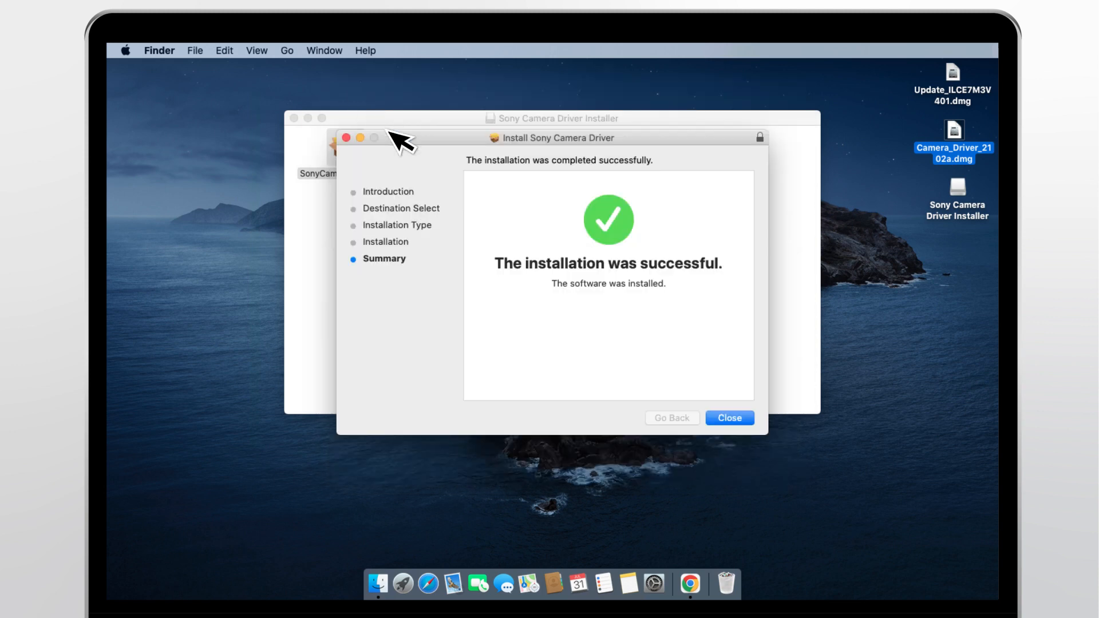
{"action": "left_click", "coordinate": [749, 417]}
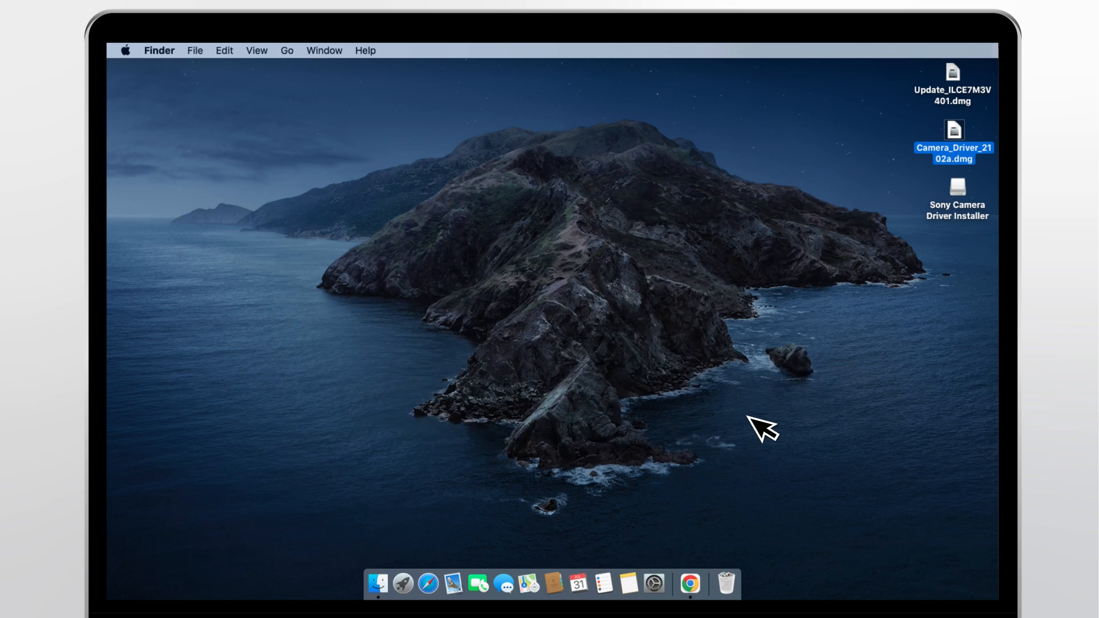
{"action": "left_click", "coordinate": [749, 418]}
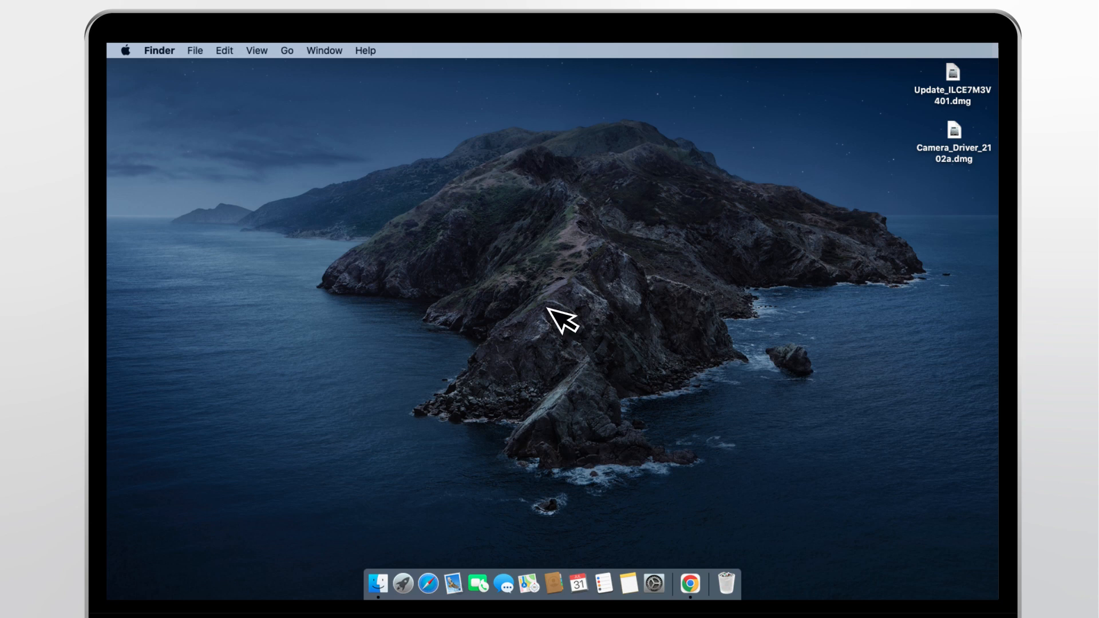
Open Update_ILCE7M3V401.dmg, launch SystemSoftwareUpdater, and authorize its changes with the account password.
{"action": "double_click", "coordinate": [955, 95]}
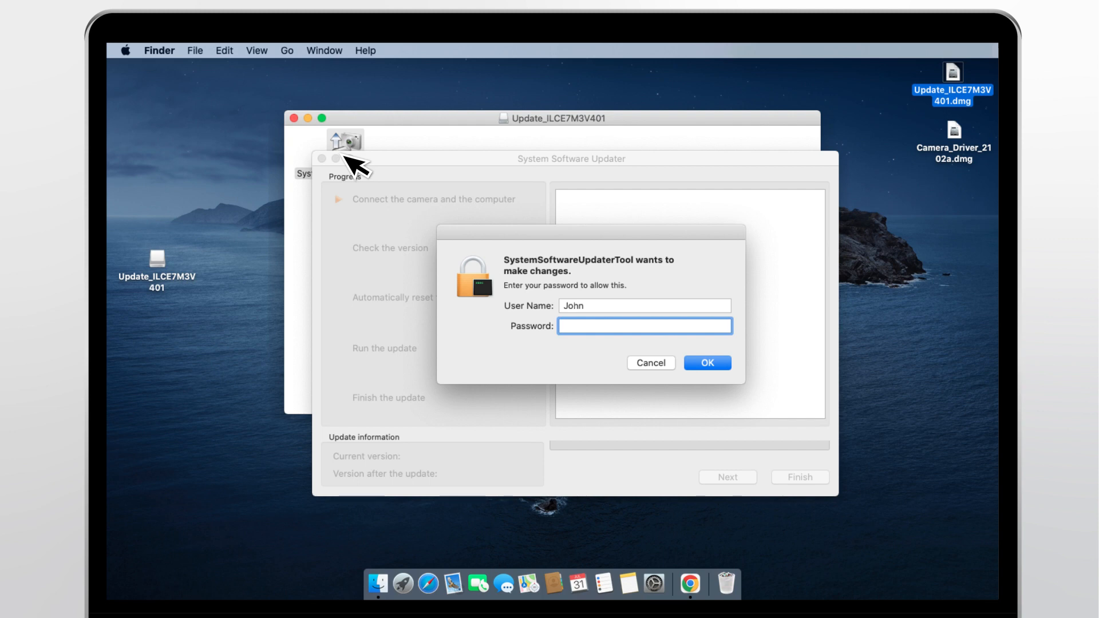
{"action": "type", "text": "********"}
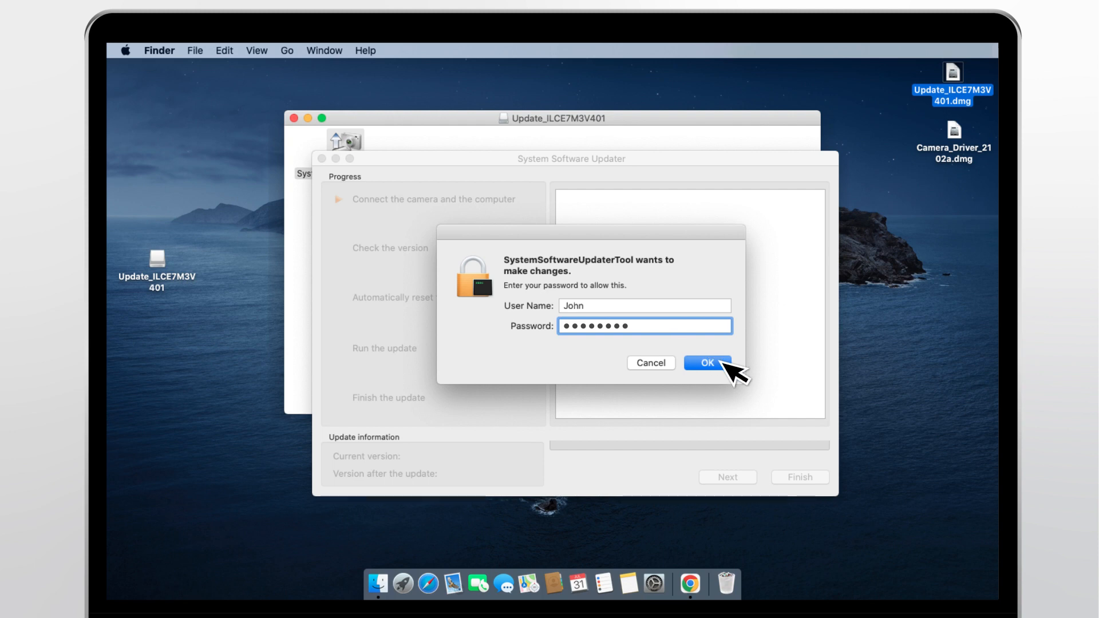
{"action": "left_click", "coordinate": [721, 363]}
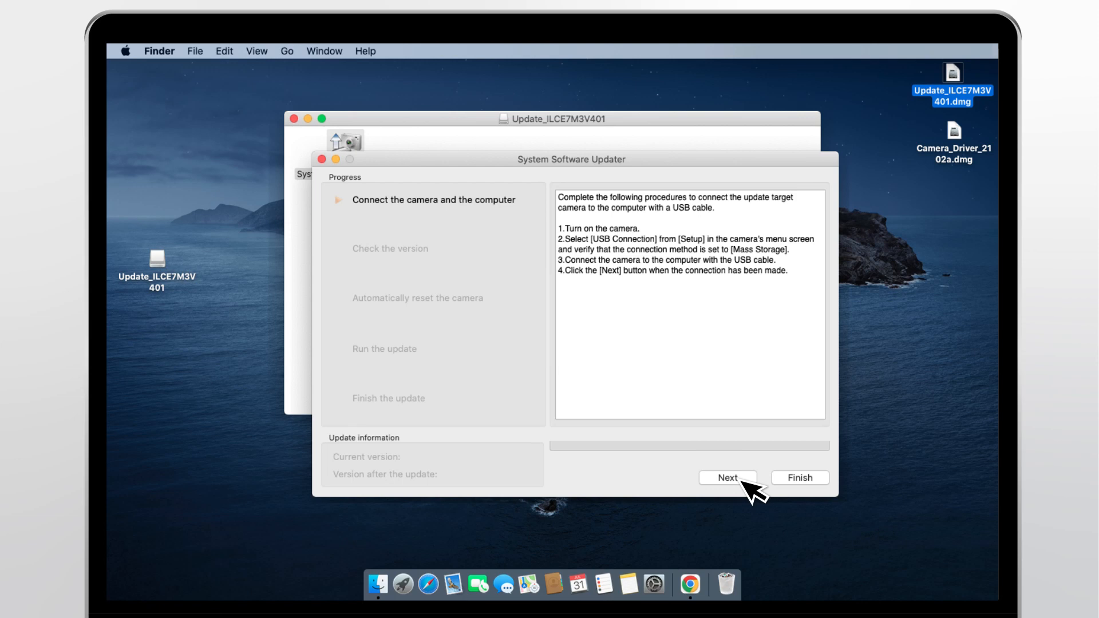
Continue past the camera connection and version check, run the firmware update to version 4.01, and finish the updater.
{"action": "left_click", "coordinate": [739, 480]}
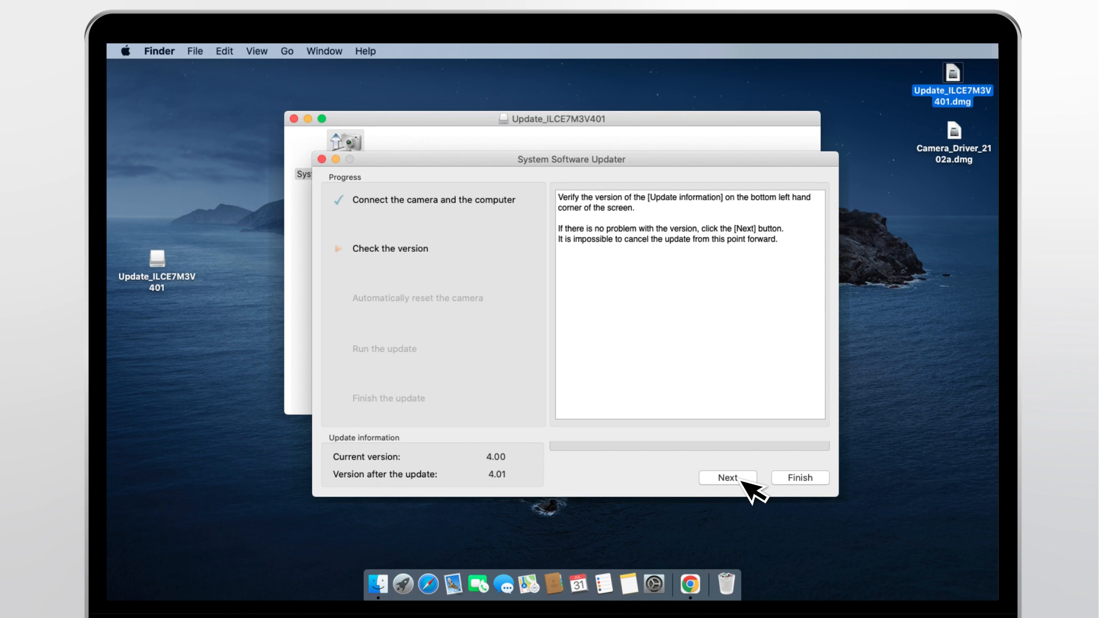
{"action": "left_click", "coordinate": [741, 481]}
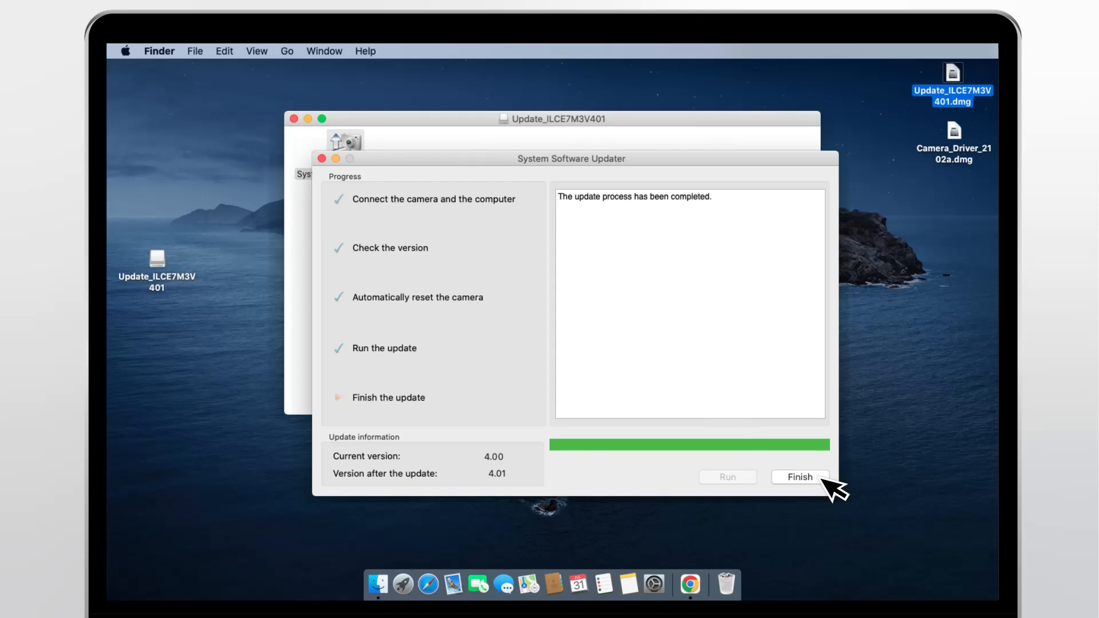
{"action": "left_click", "coordinate": [822, 478]}
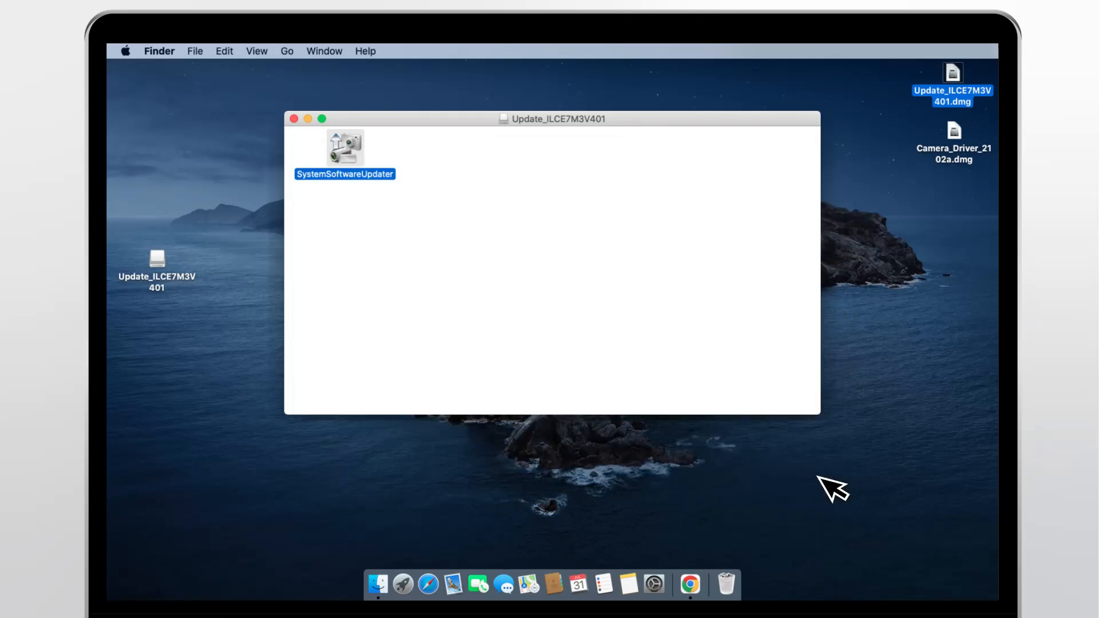